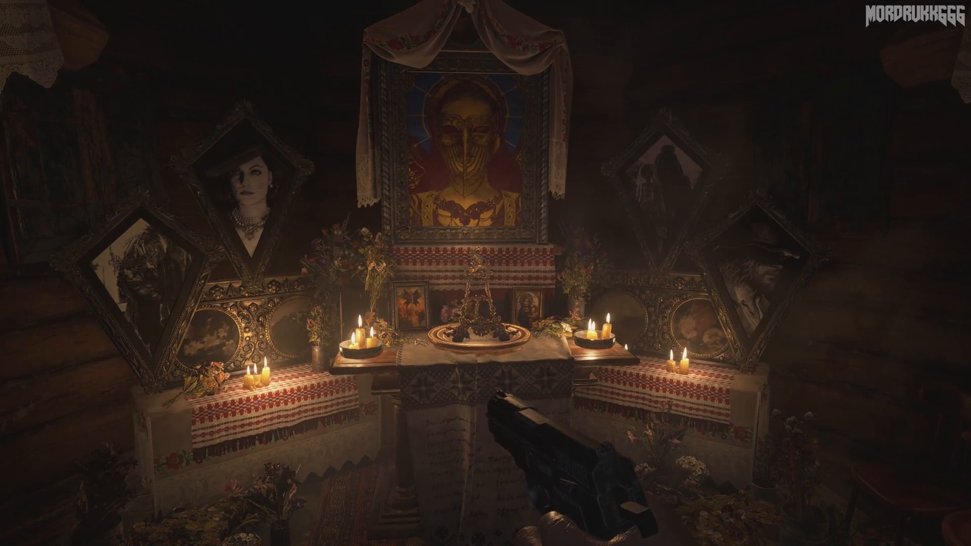
Walk forward toward the shrine before pausing the game.
{"action": "key", "text": "w"}
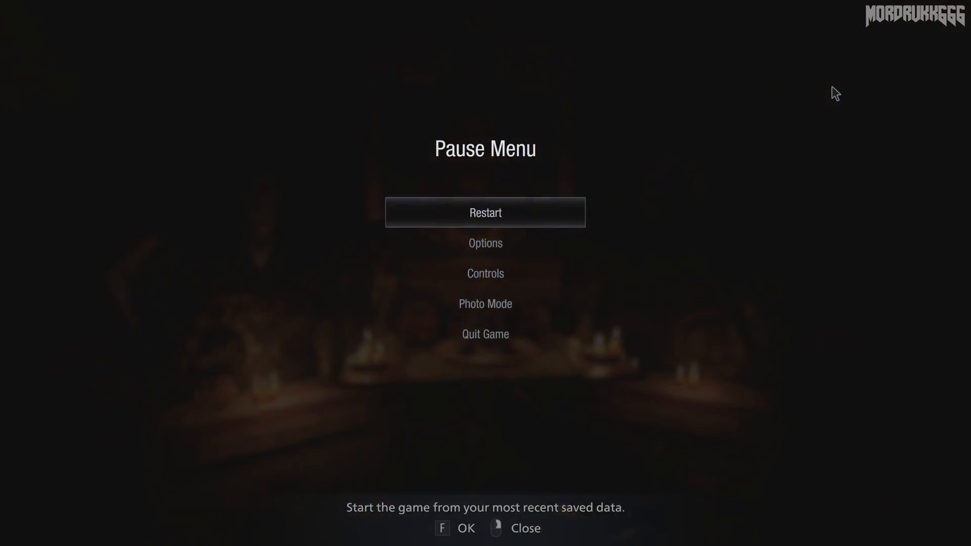
Enter Options from the pause menu and show the Camera settings with mouse sensitivity at 25.
{"action": "left_click", "coordinate": [567, 243]}
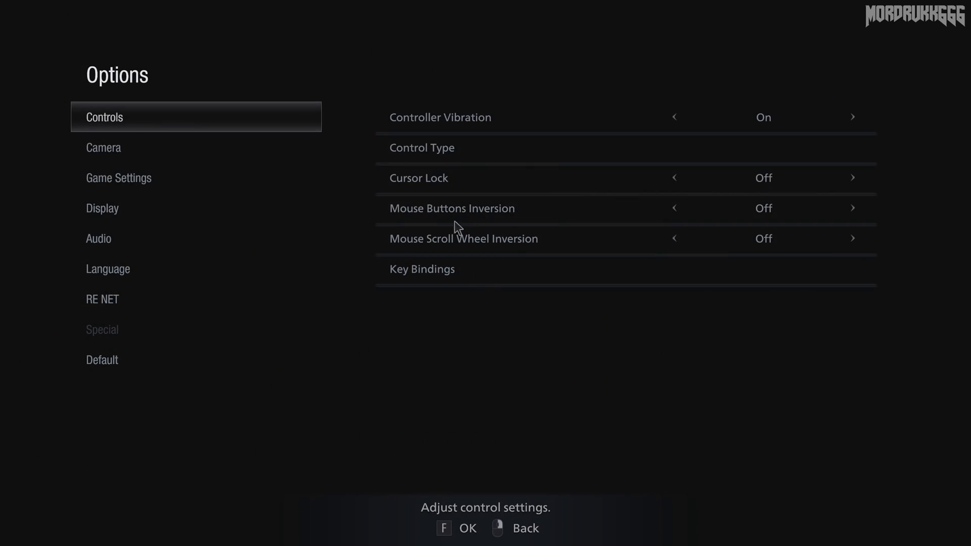
{"action": "left_click", "coordinate": [164, 144]}
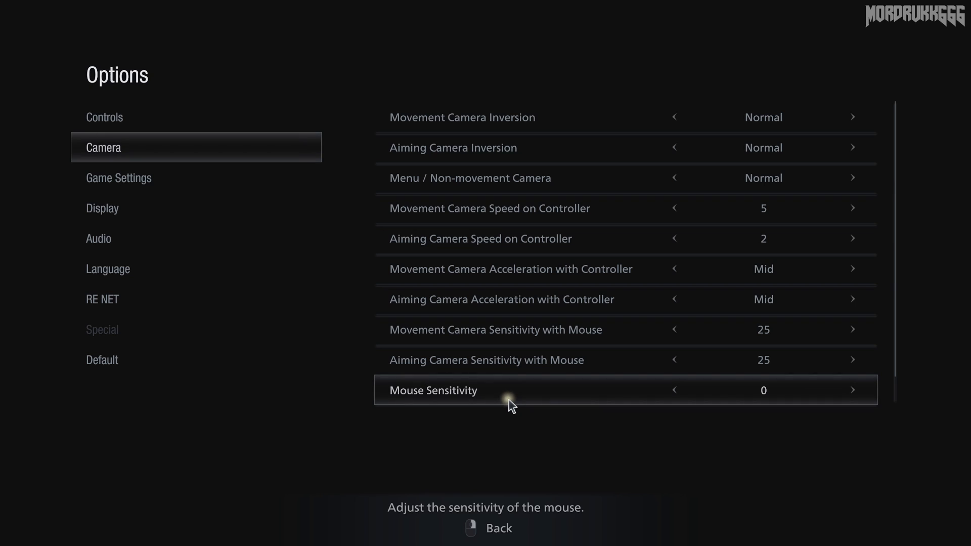
{"action": "left_click", "coordinate": [114, 177]}
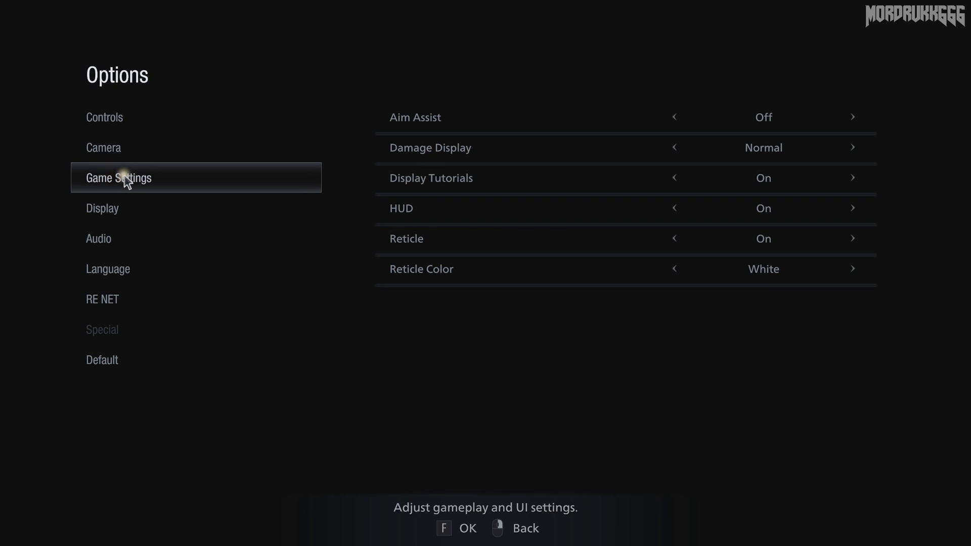
{"action": "left_click", "coordinate": [124, 175]}
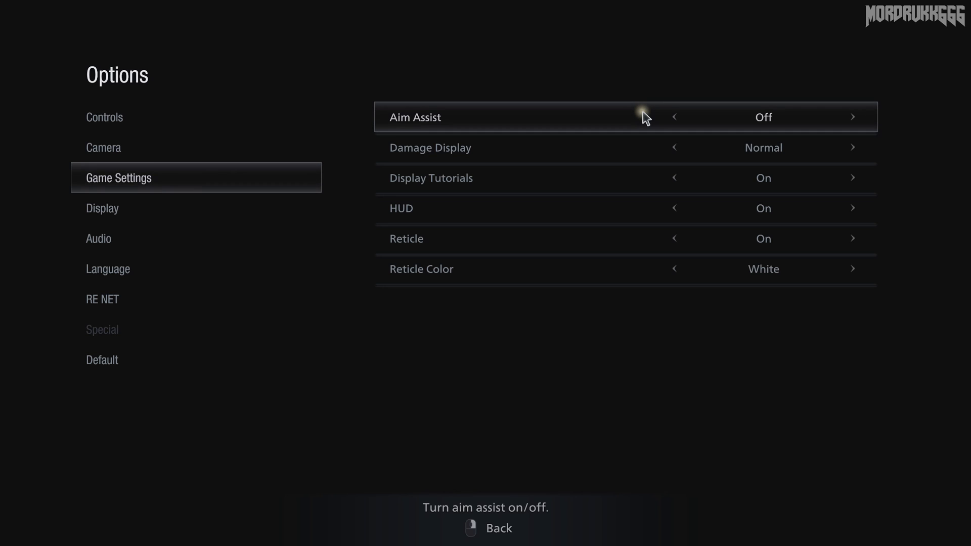
Back out of the settings list and close Options, returning to the pause menu.
{"action": "right_click", "coordinate": [642, 118]}
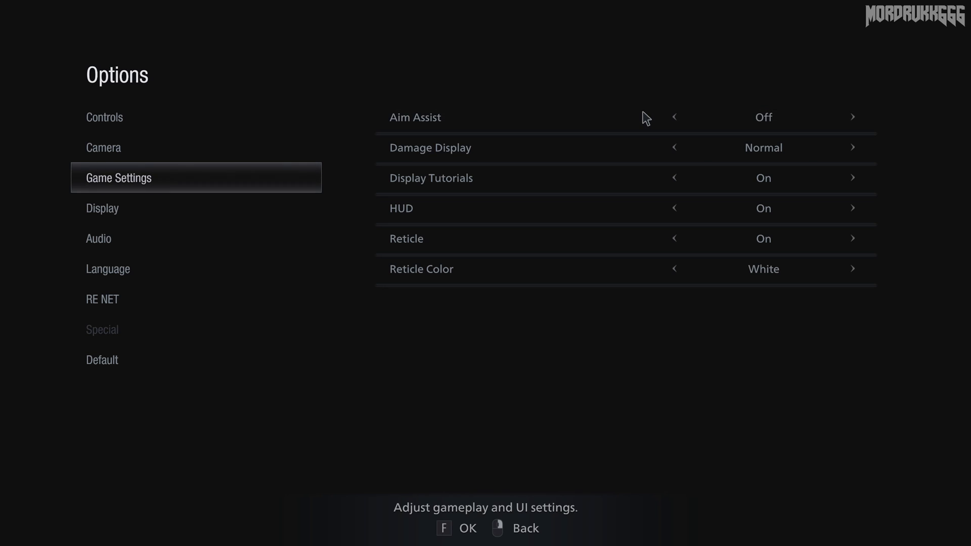
{"action": "right_click", "coordinate": [642, 118]}
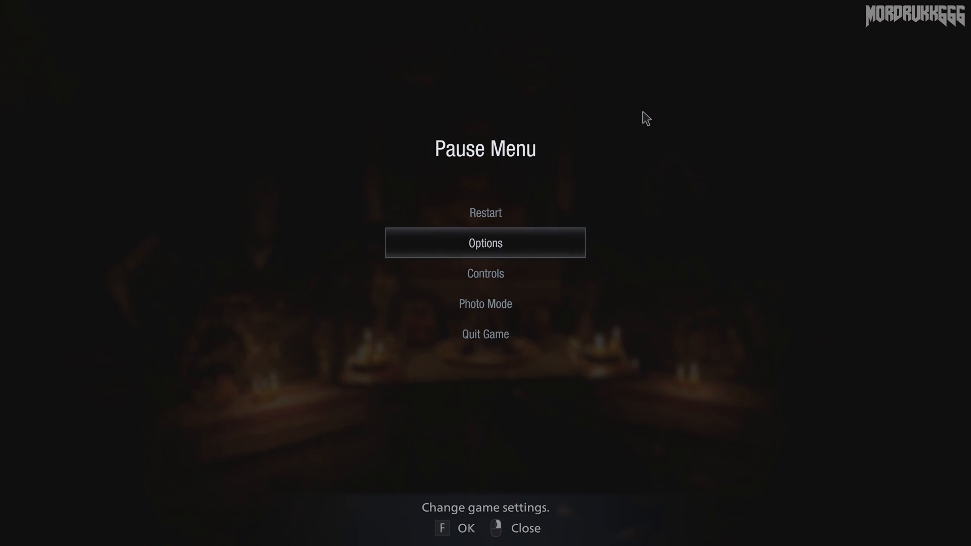